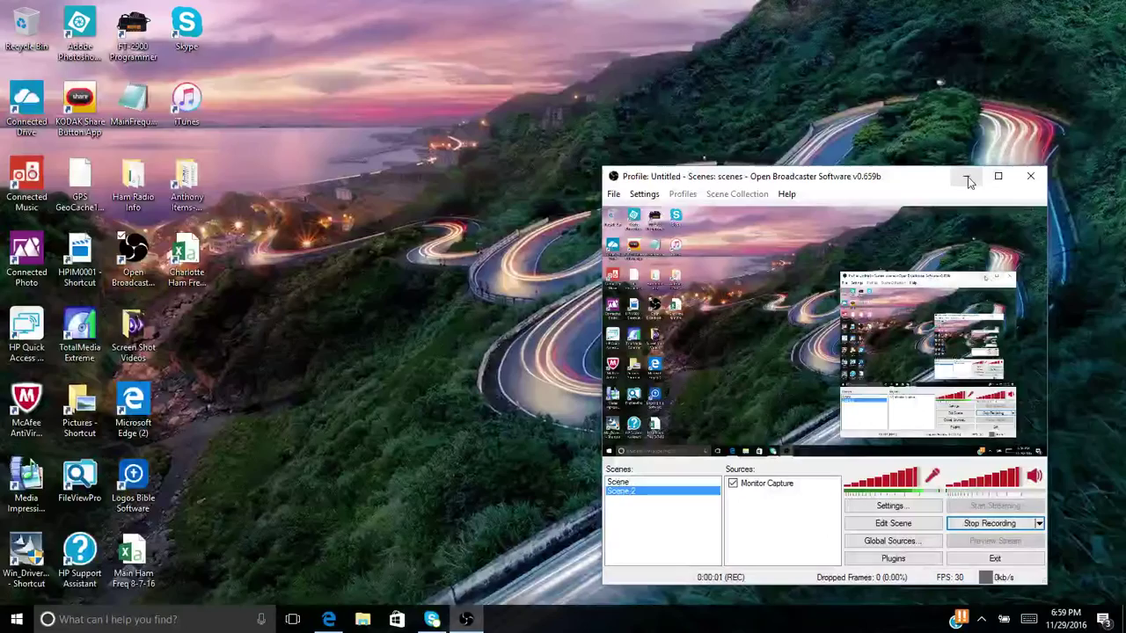
# - Switch to Microsoft Edge and review the RFinder location search results with the CSV-CHIRP export format
pyautogui.click(967, 180)
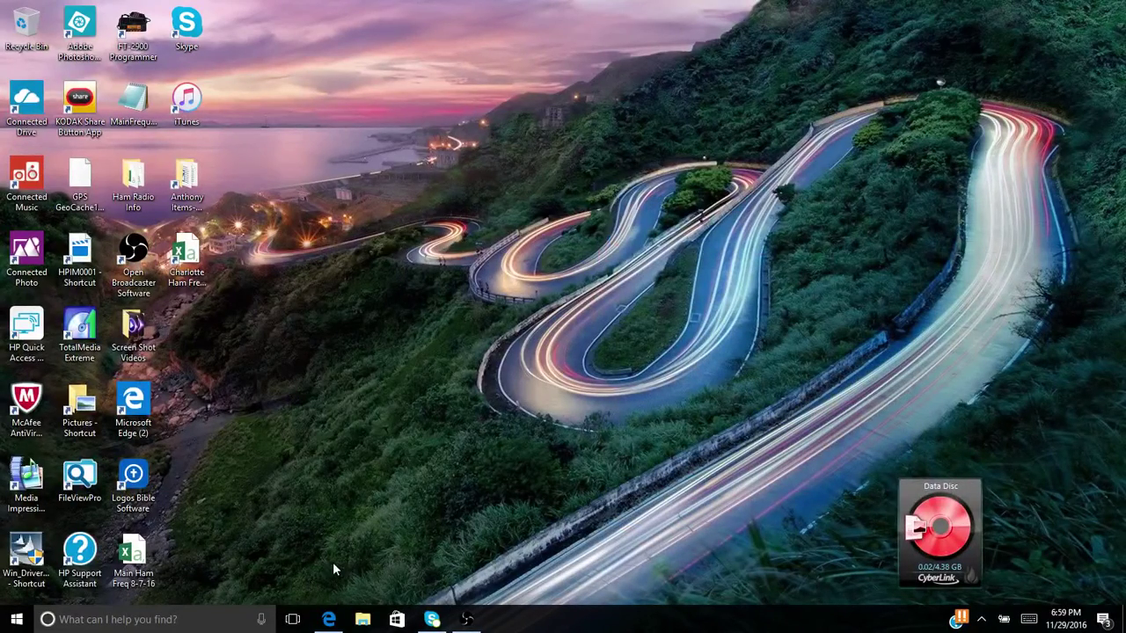
pyautogui.click(329, 620)
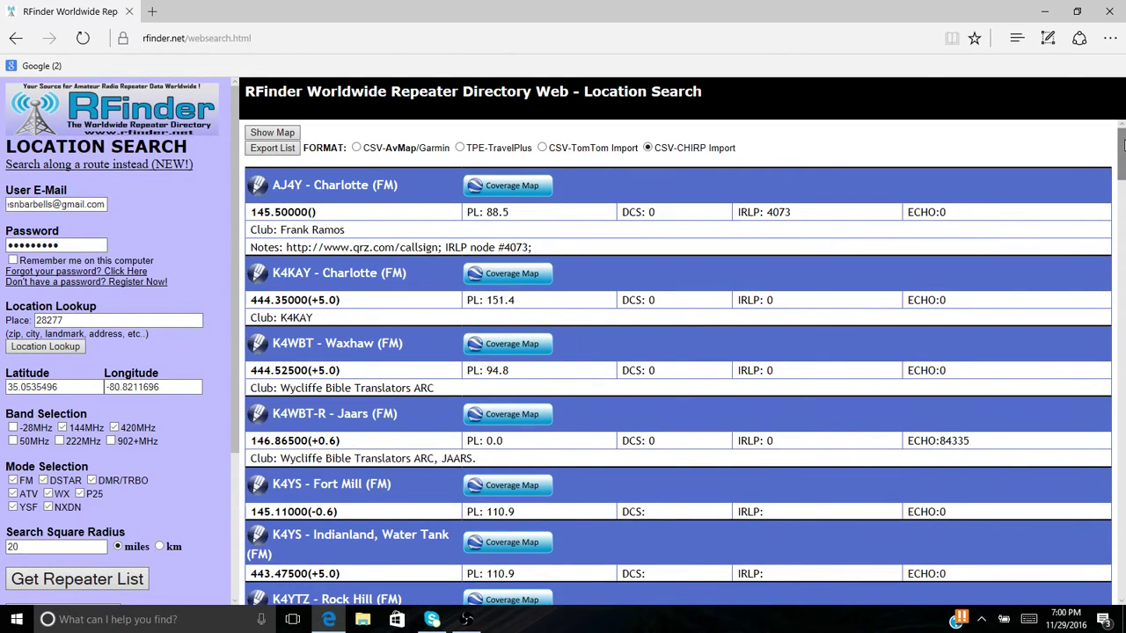
pyautogui.moveTo(1123, 145)
pyautogui.mouseDown()
pyautogui.moveTo(1123, 165)
pyautogui.moveTo(1123, 139)
pyautogui.mouseUp()
pyautogui.moveTo(1121, 144); pyautogui.dragTo(1117, 224)
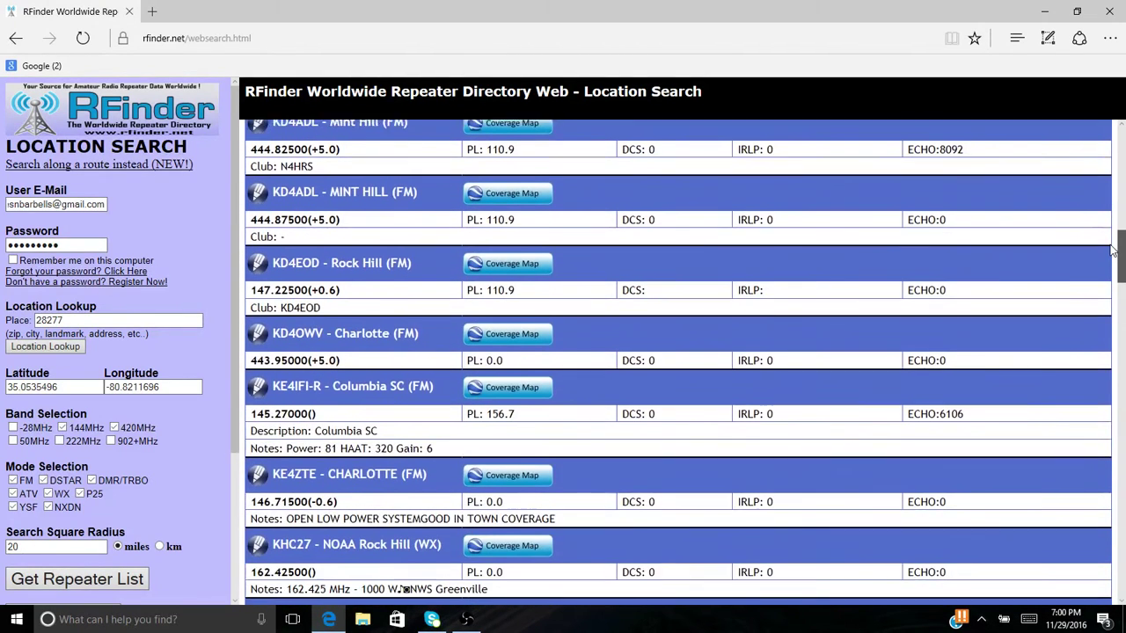
pyautogui.moveTo(1113, 250); pyautogui.dragTo(1113, 253)
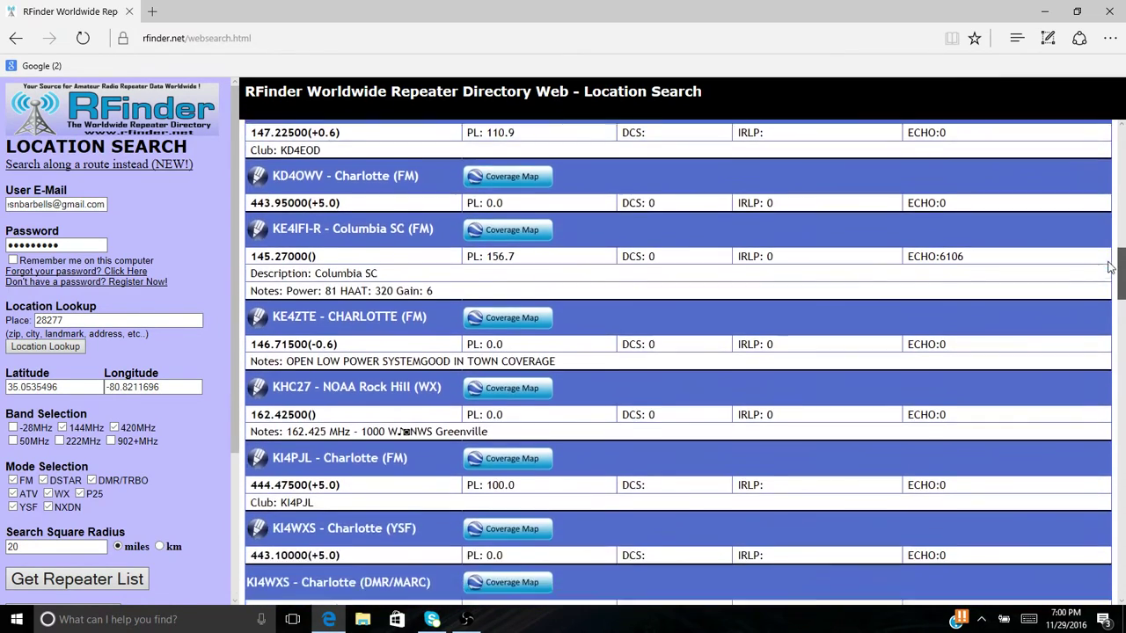
pyautogui.moveTo(1110, 268); pyautogui.dragTo(1091, 132)
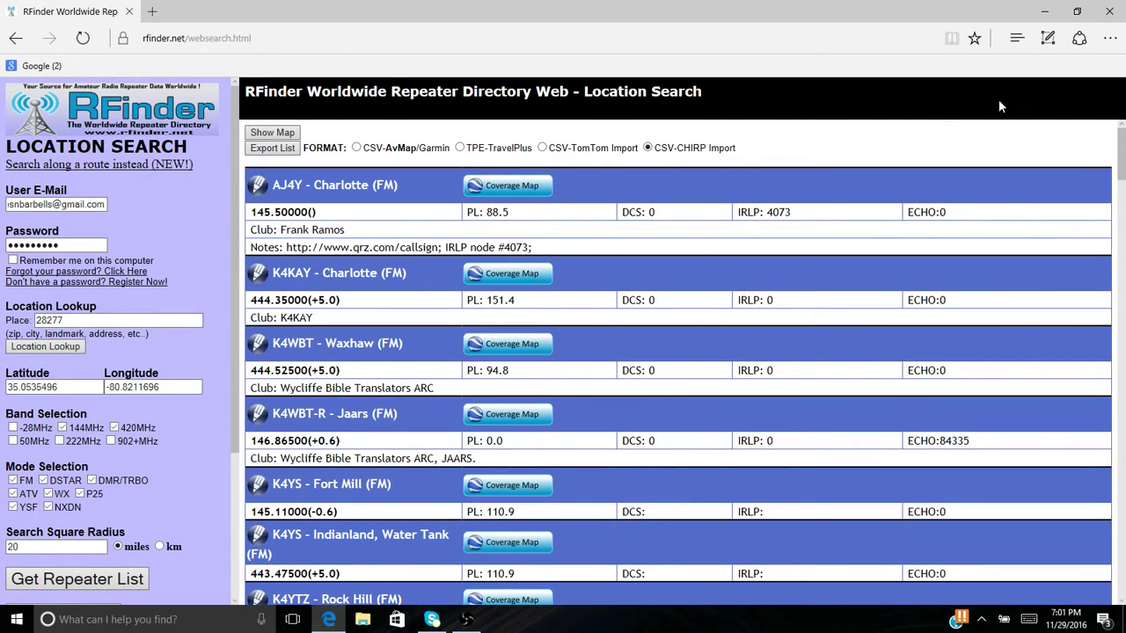
pyautogui.click(1043, 15)
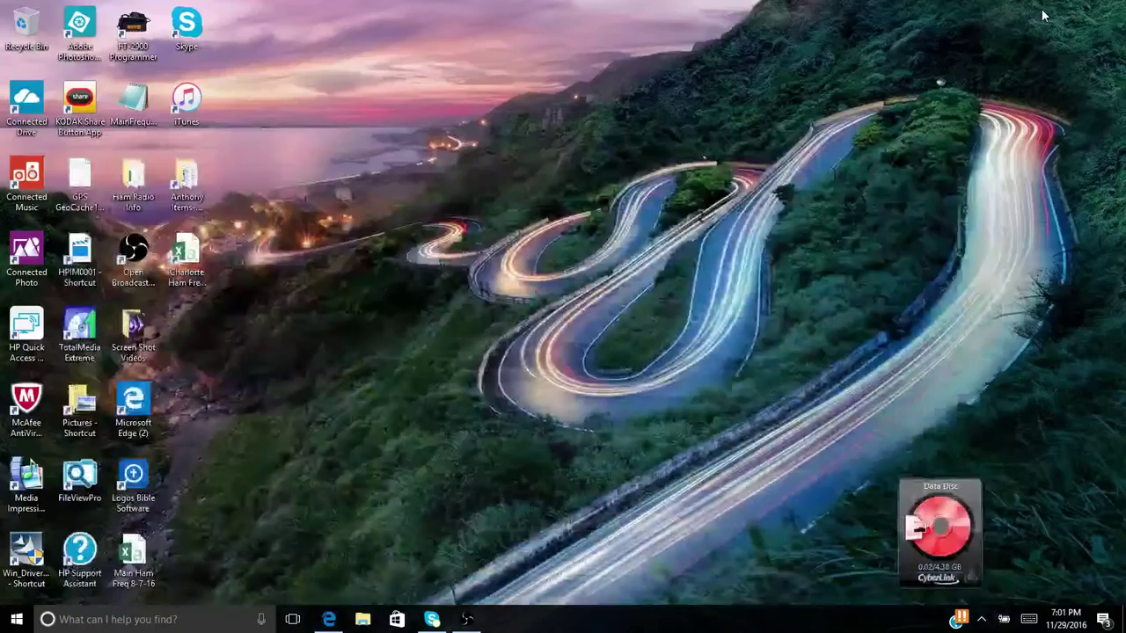
# - Open the Charlotte Ham Freq spreadsheet in Excel, examine its repeater frequencies, offsets and tones, and close it
pyautogui.click(192, 260)
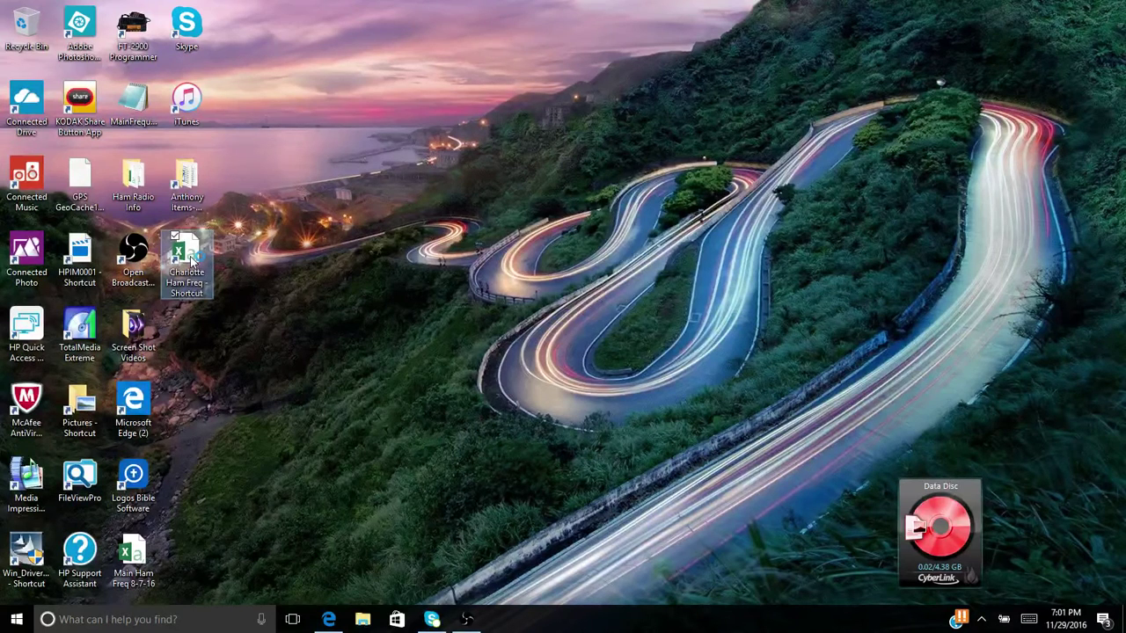
pyautogui.doubleClick(192, 259)
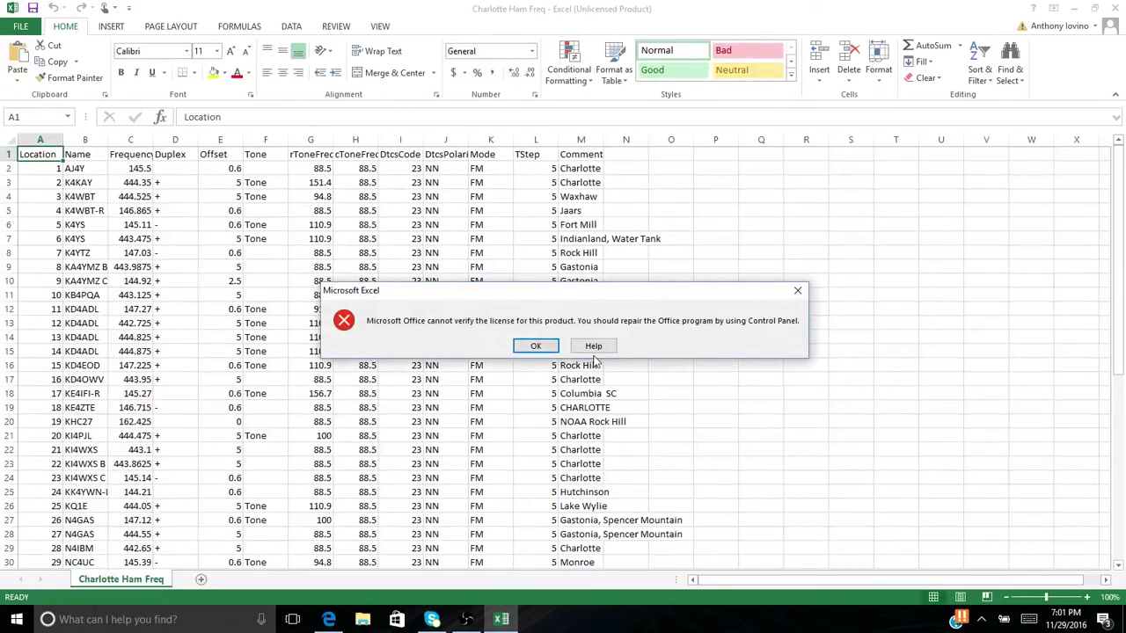
pyautogui.click(533, 349)
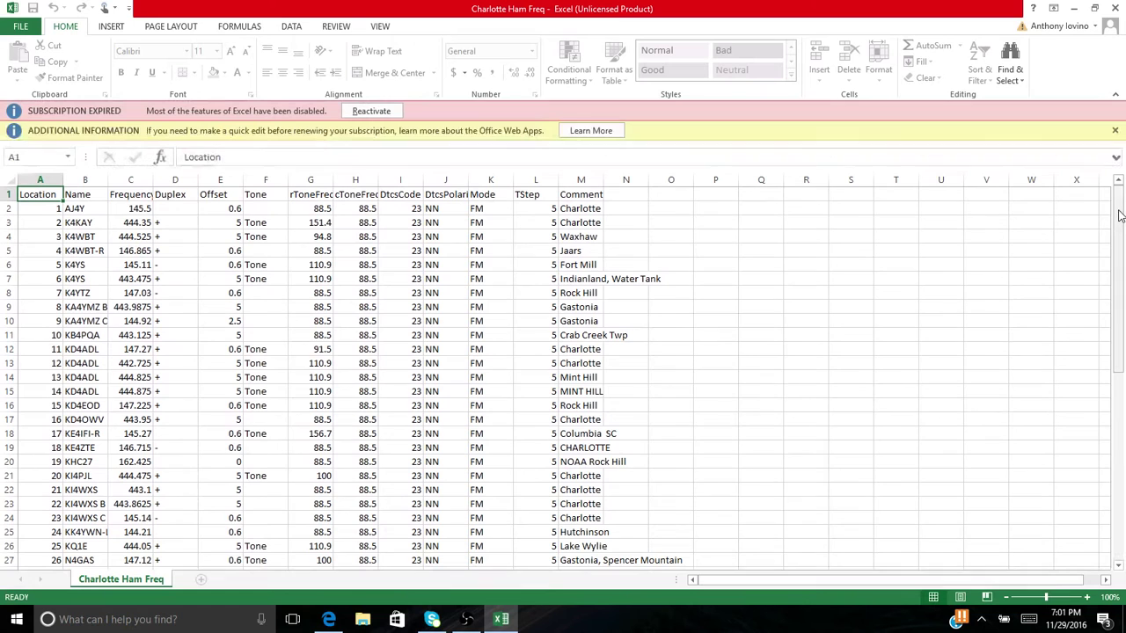
pyautogui.scroll(-1, 1120, 213)
pyautogui.scroll(1, 1119, 214)
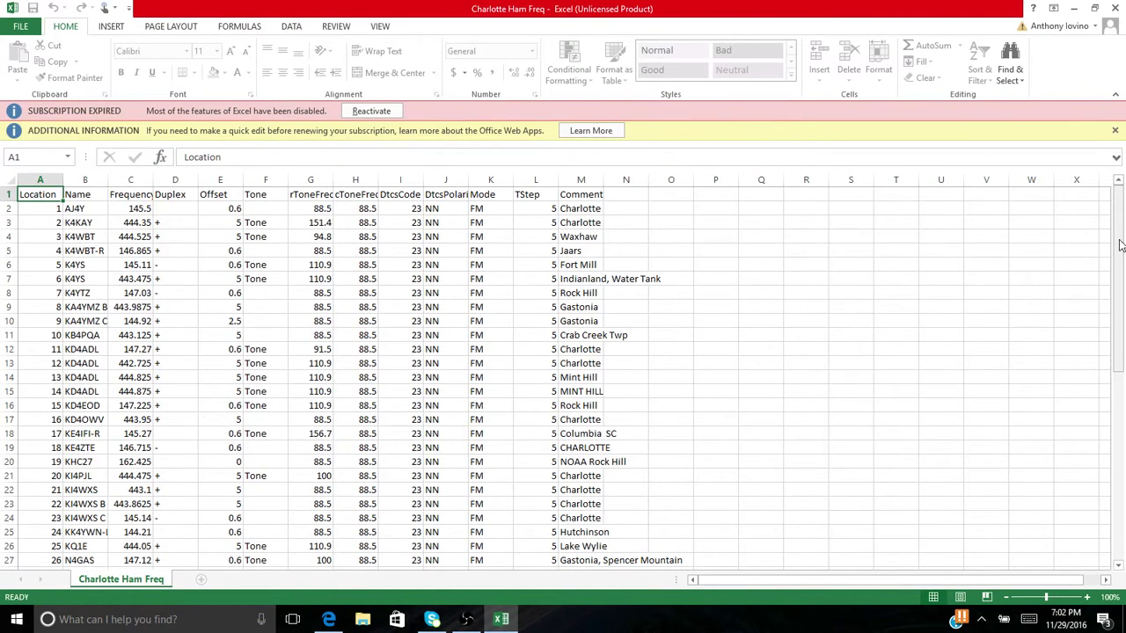
pyautogui.moveTo(1119, 245)
pyautogui.mouseDown()
pyautogui.moveTo(1114, 450)
pyautogui.moveTo(1119, 243)
pyautogui.mouseUp()
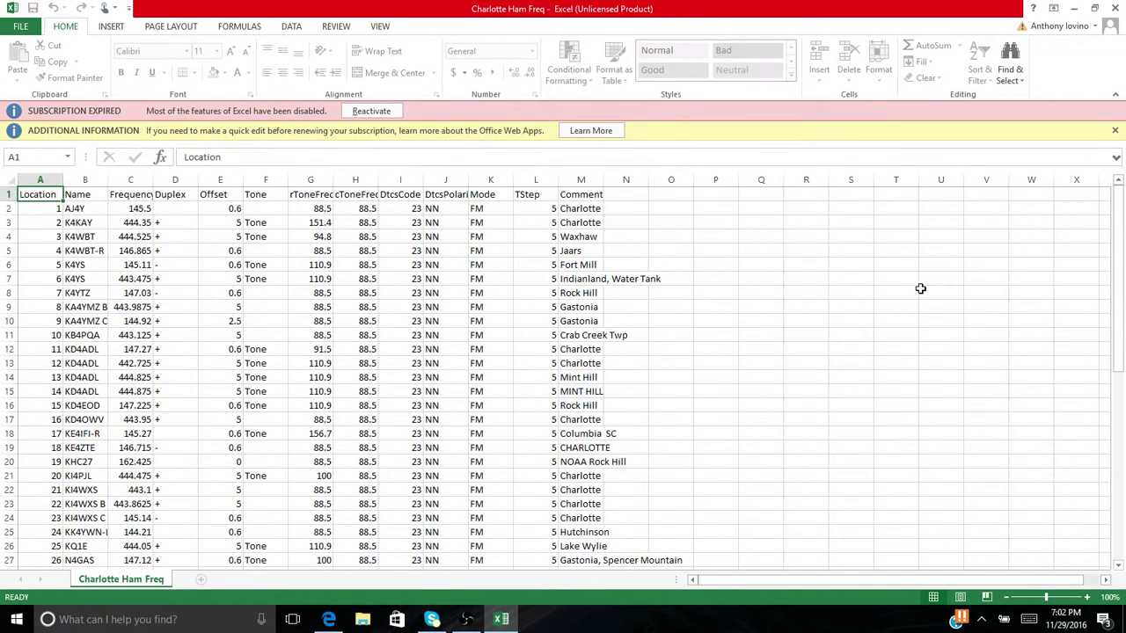
pyautogui.click(1117, 7)
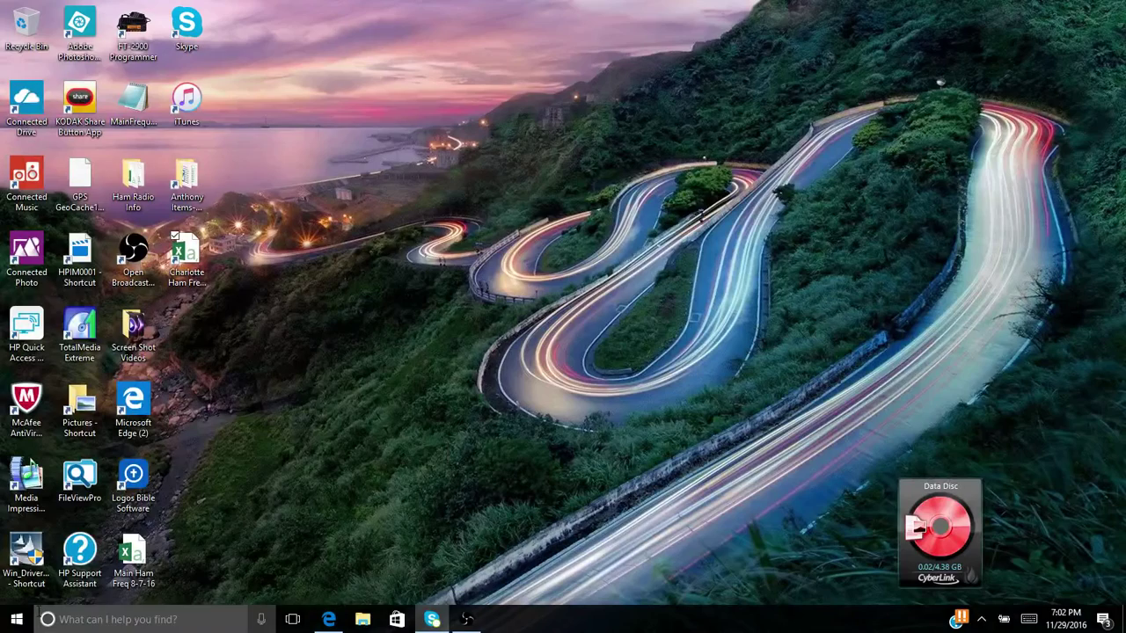
# - Launch CHIRP to program the radio
pyautogui.click(17, 620)
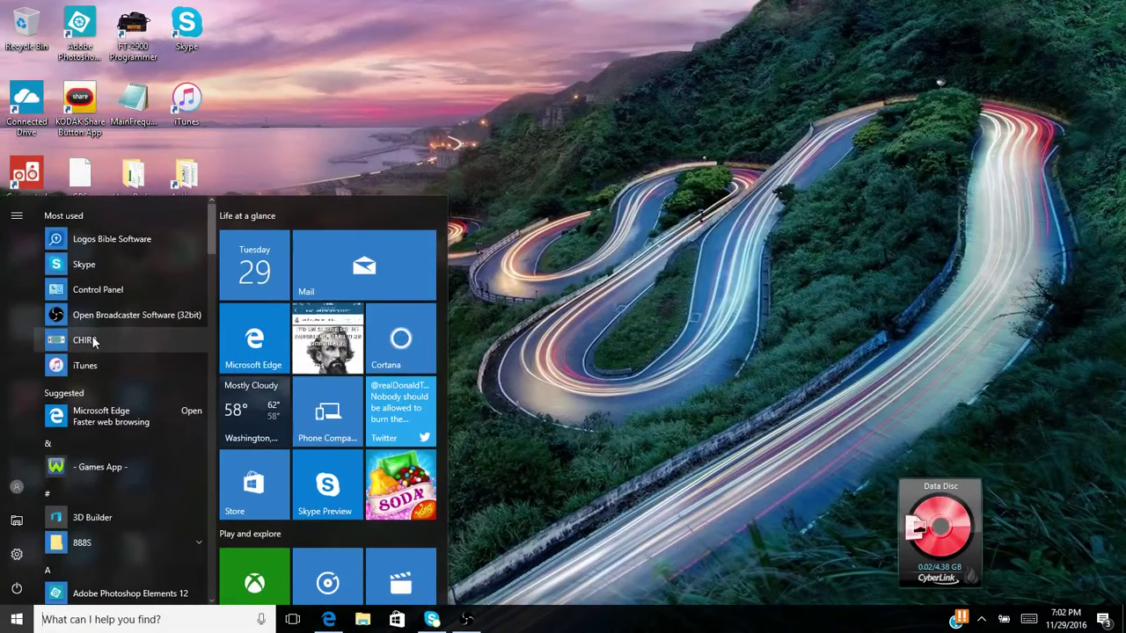
pyautogui.click(92, 340)
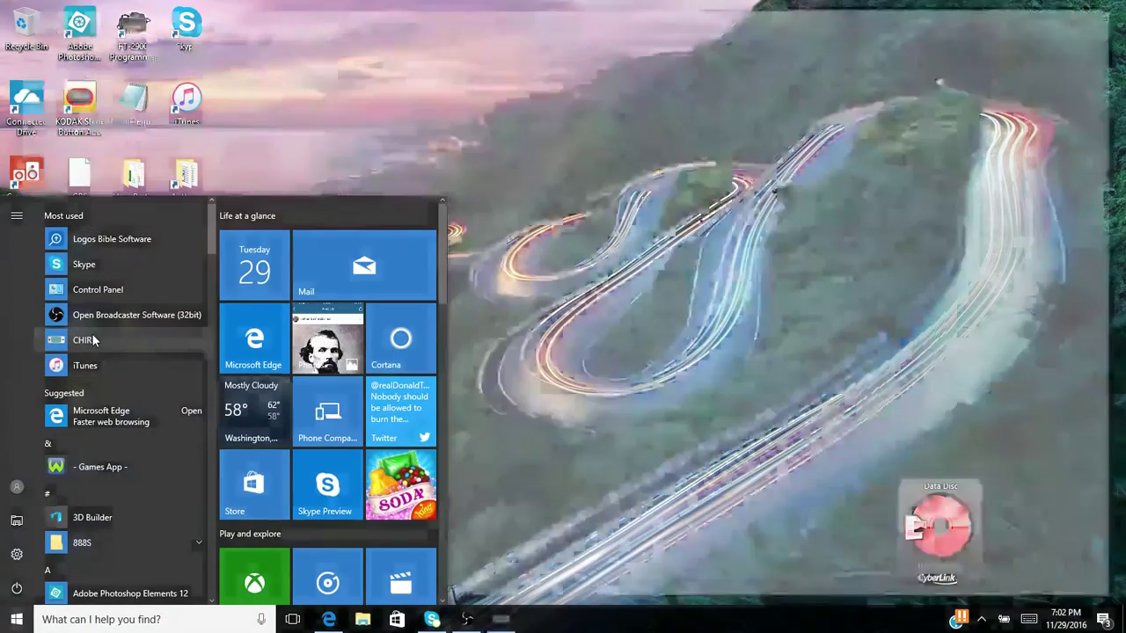
pyautogui.click(509, 113)
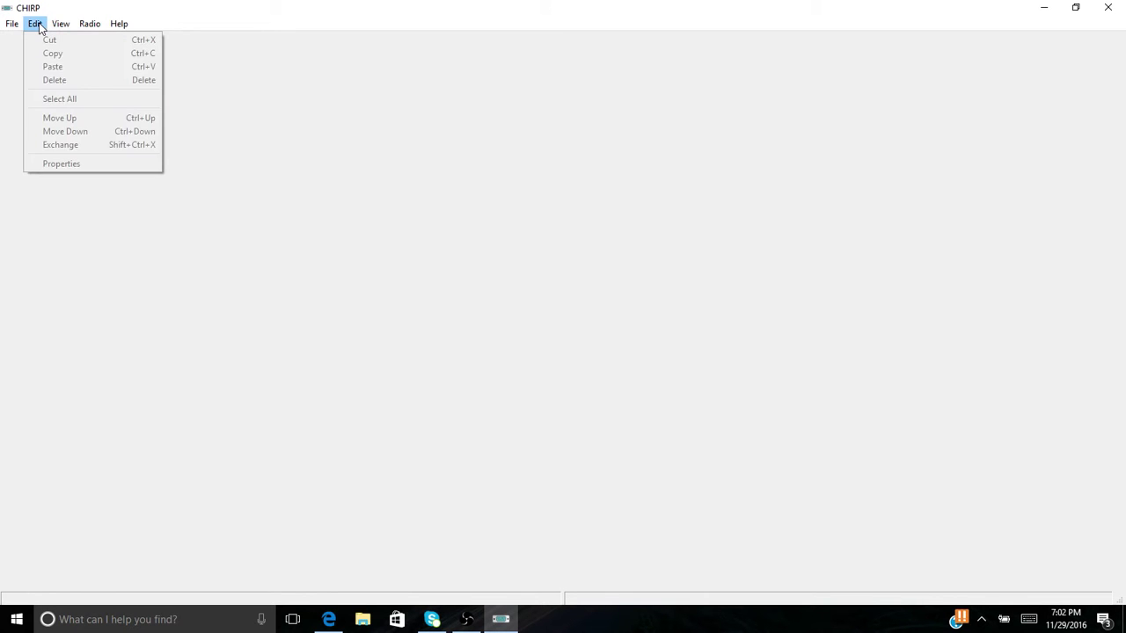
pyautogui.click(39, 27)
pyautogui.click(58, 27)
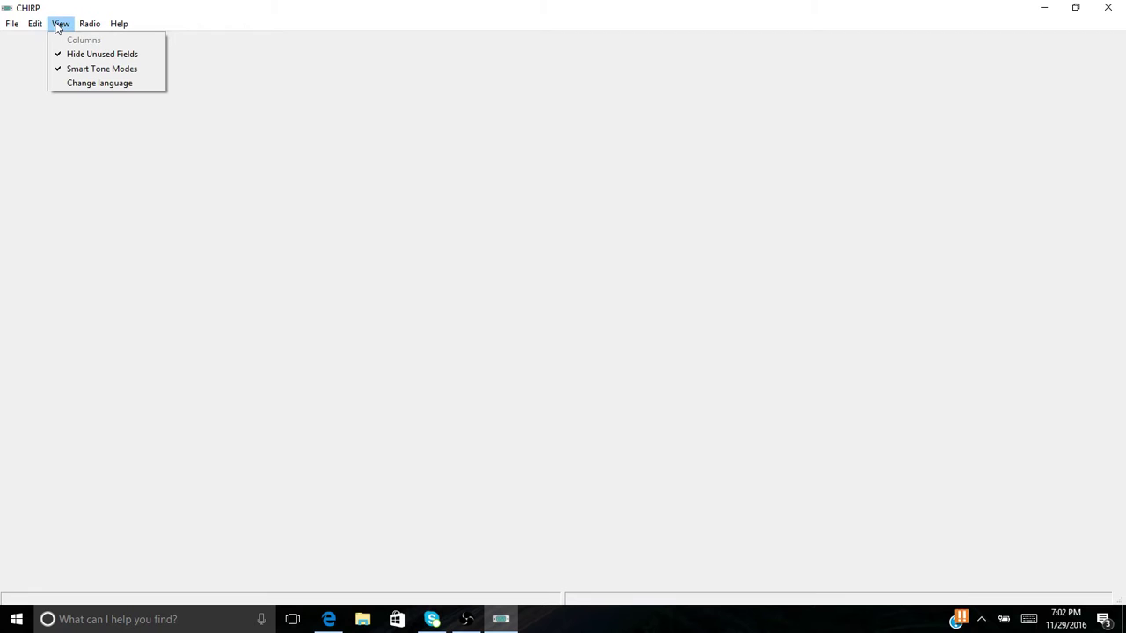
pyautogui.moveTo(38, 26)
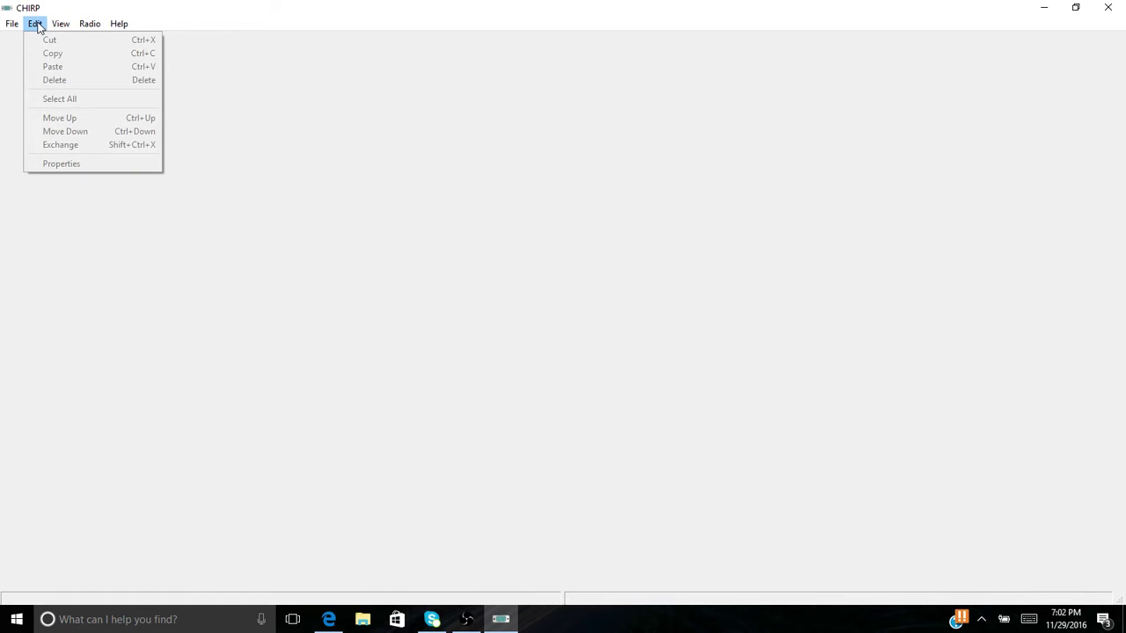
pyautogui.click(14, 26)
pyautogui.click(14, 27)
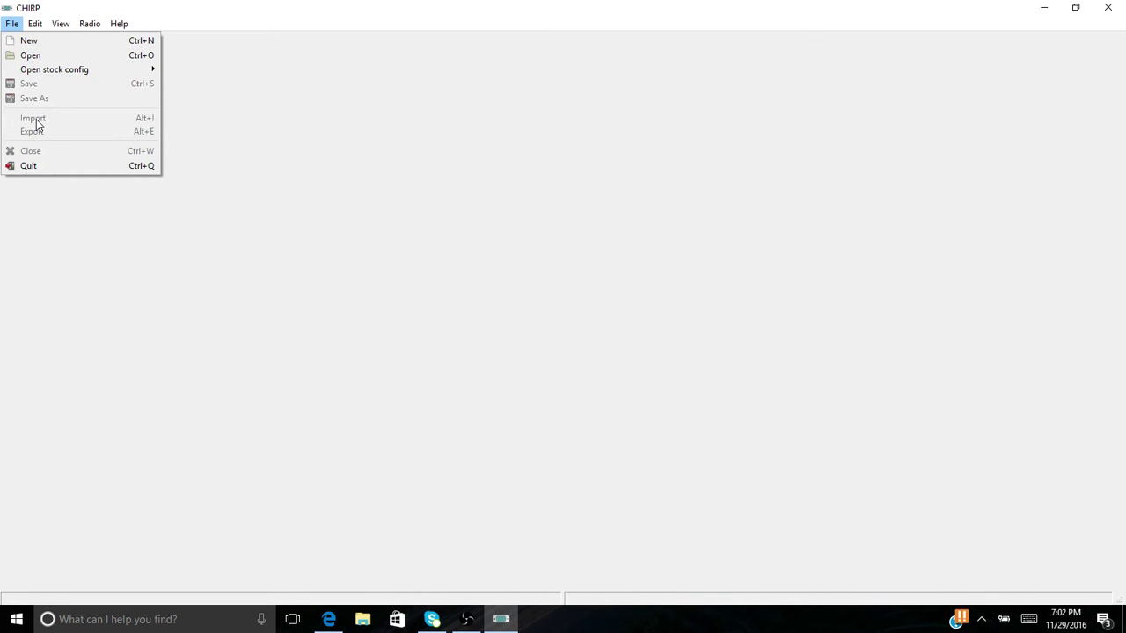
# - Download the memory image from the Baofeng UV-82 radio through port COM3
pyautogui.moveTo(119, 23)
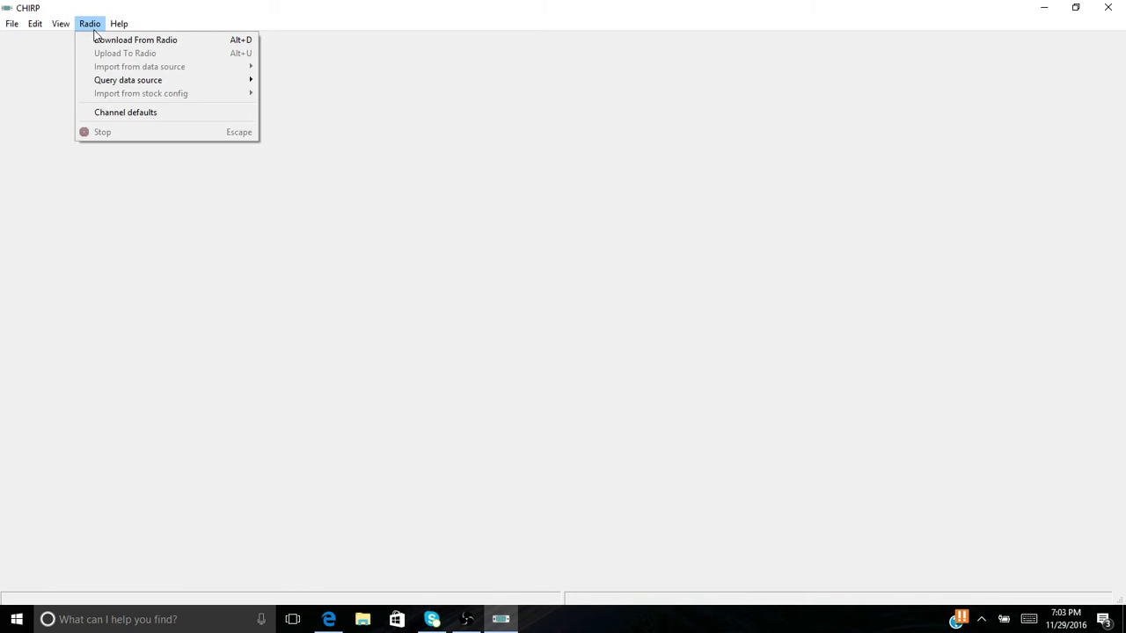
pyautogui.click(101, 40)
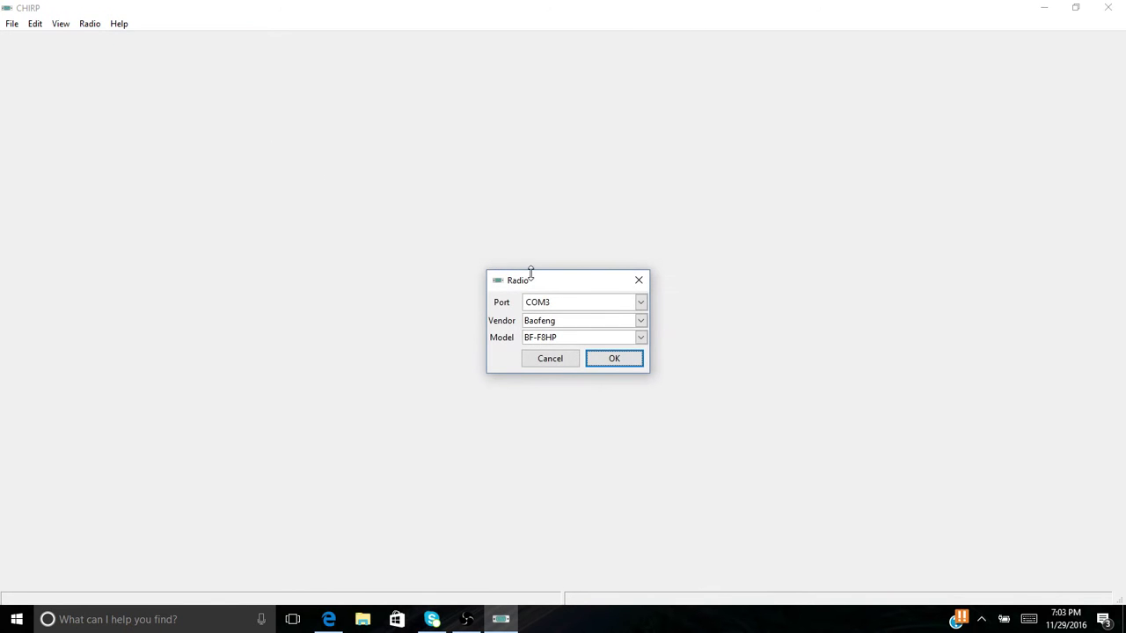
pyautogui.click(639, 339)
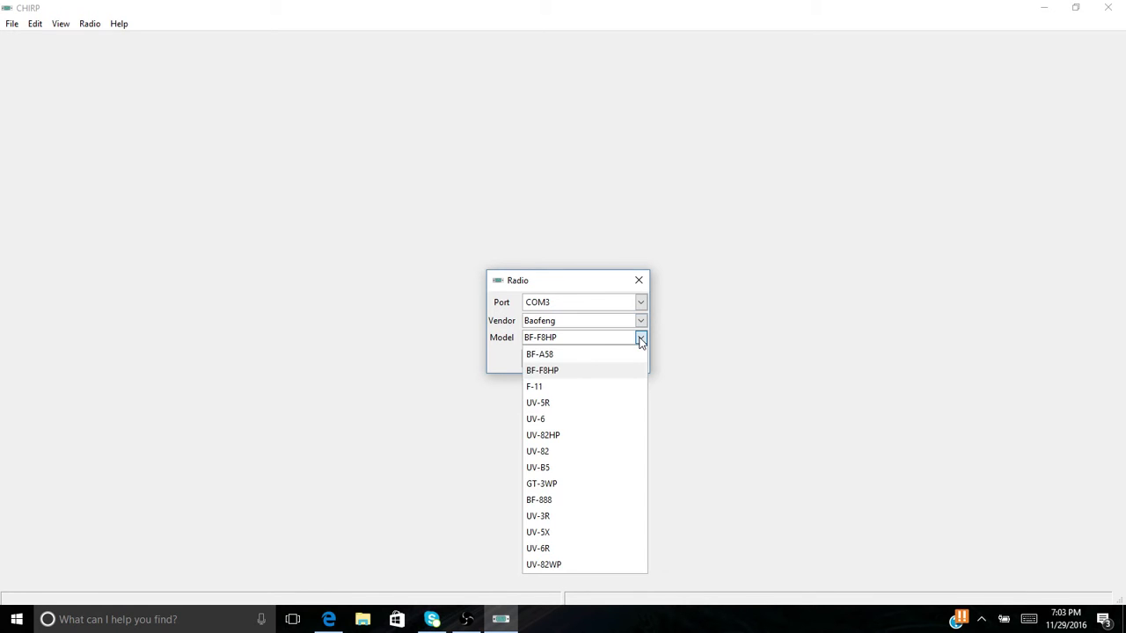
pyautogui.click(537, 452)
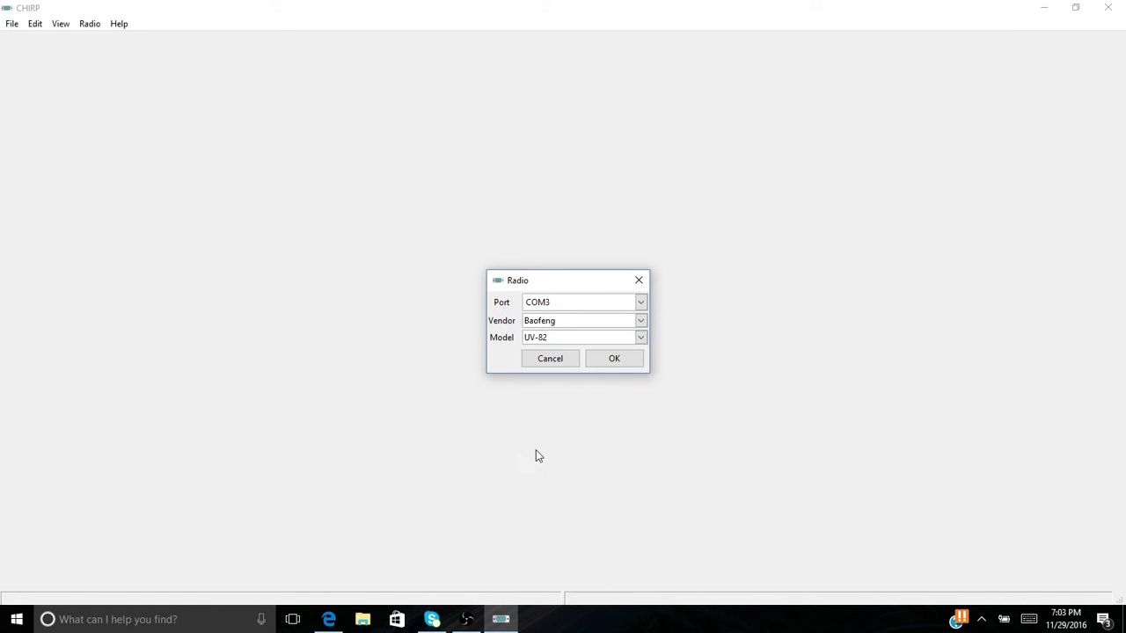
pyautogui.click(607, 358)
pyautogui.click(675, 458)
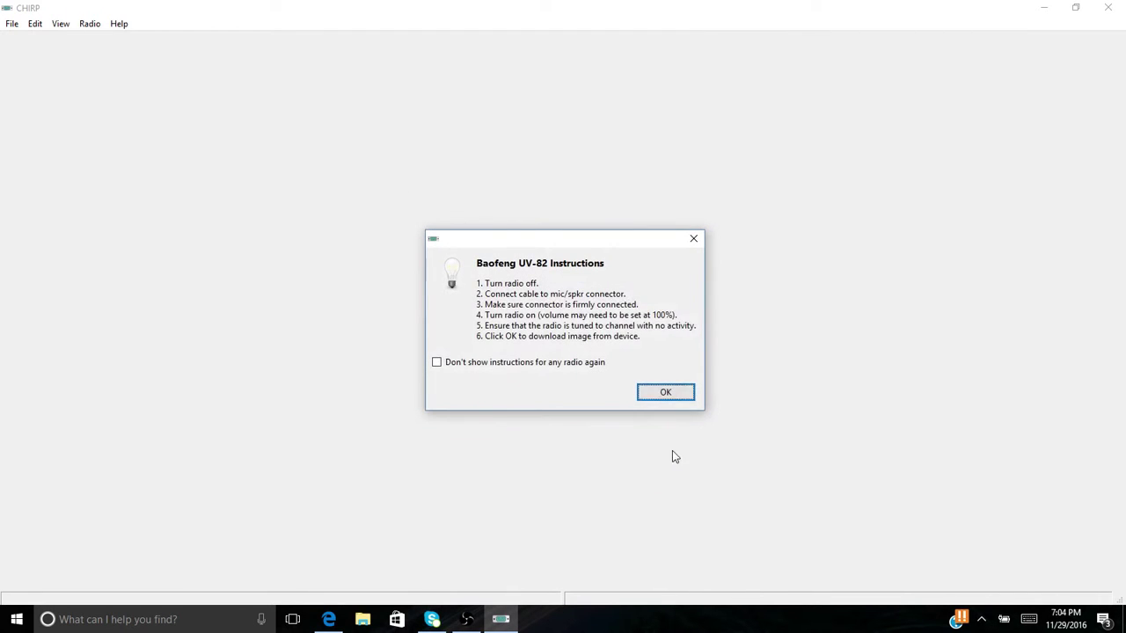
pyautogui.click(660, 394)
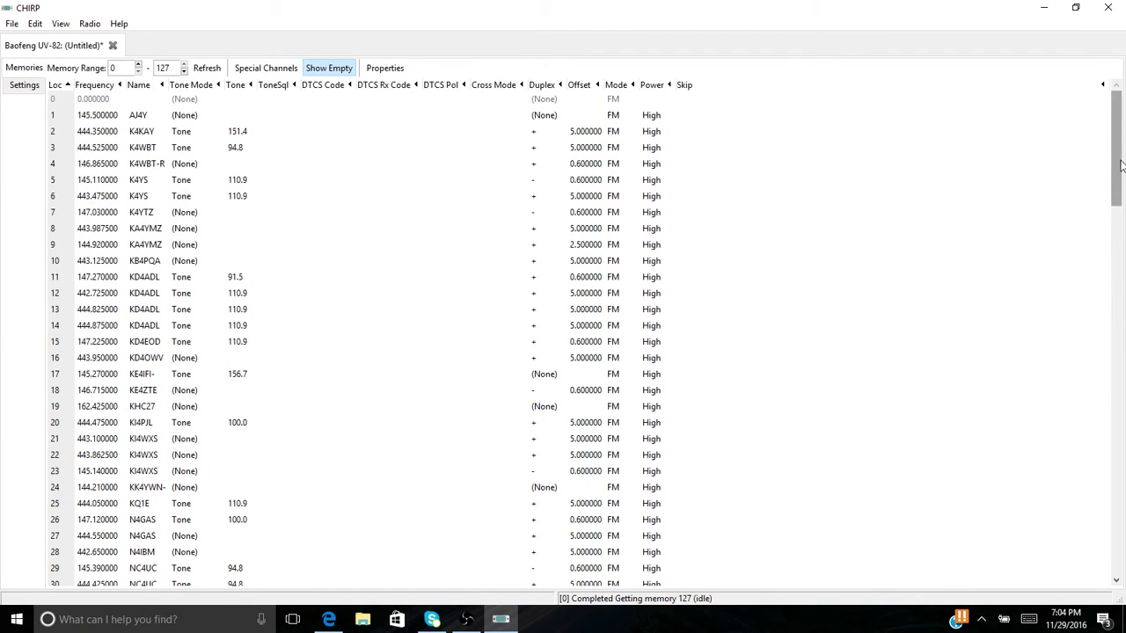
# - Select all the channels downloaded from the UV-82 and delete them to clear the memory list
pyautogui.moveTo(1119, 167)
pyautogui.mouseDown()
pyautogui.moveTo(1119, 316)
pyautogui.moveTo(1119, 148)
pyautogui.mouseUp()
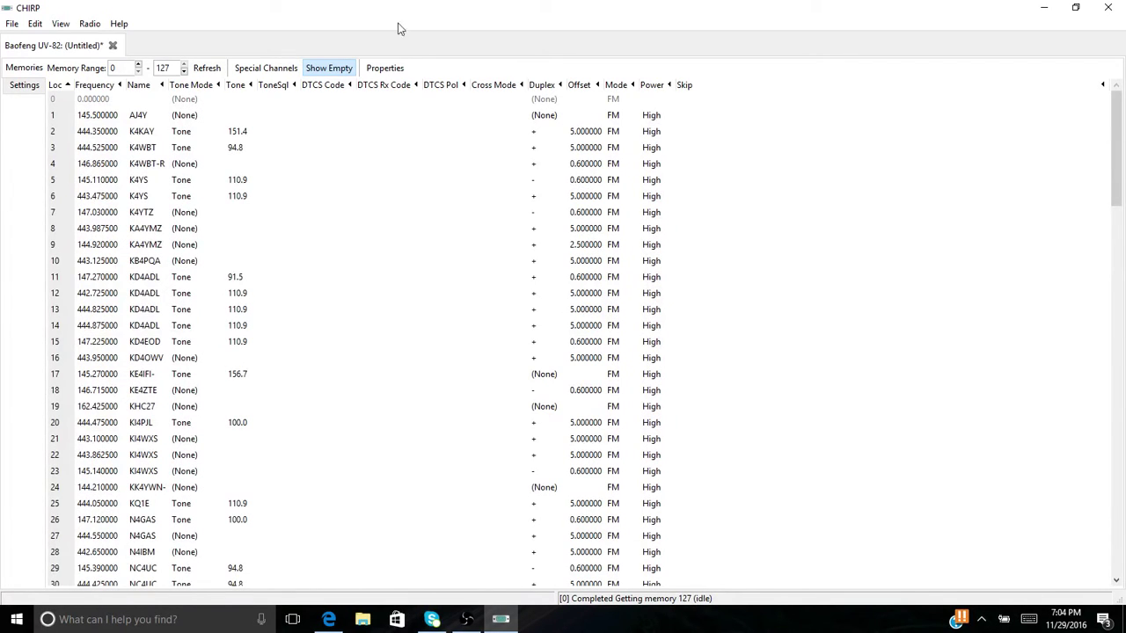
pyautogui.click(93, 100)
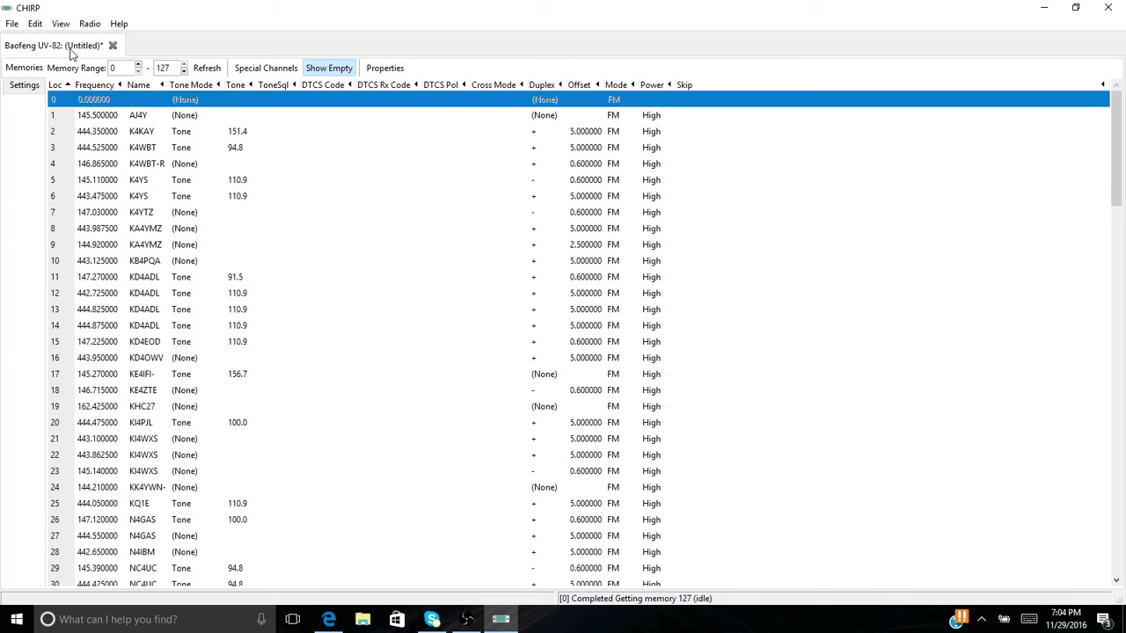
pyautogui.click(60, 24)
pyautogui.moveTo(37, 27)
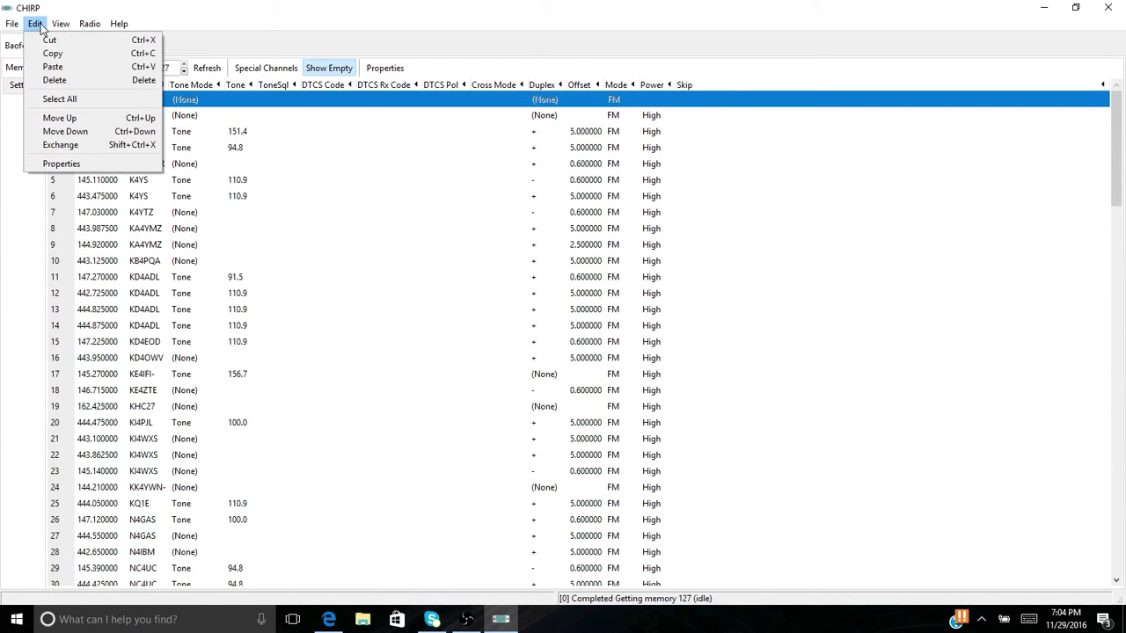
pyautogui.click(58, 100)
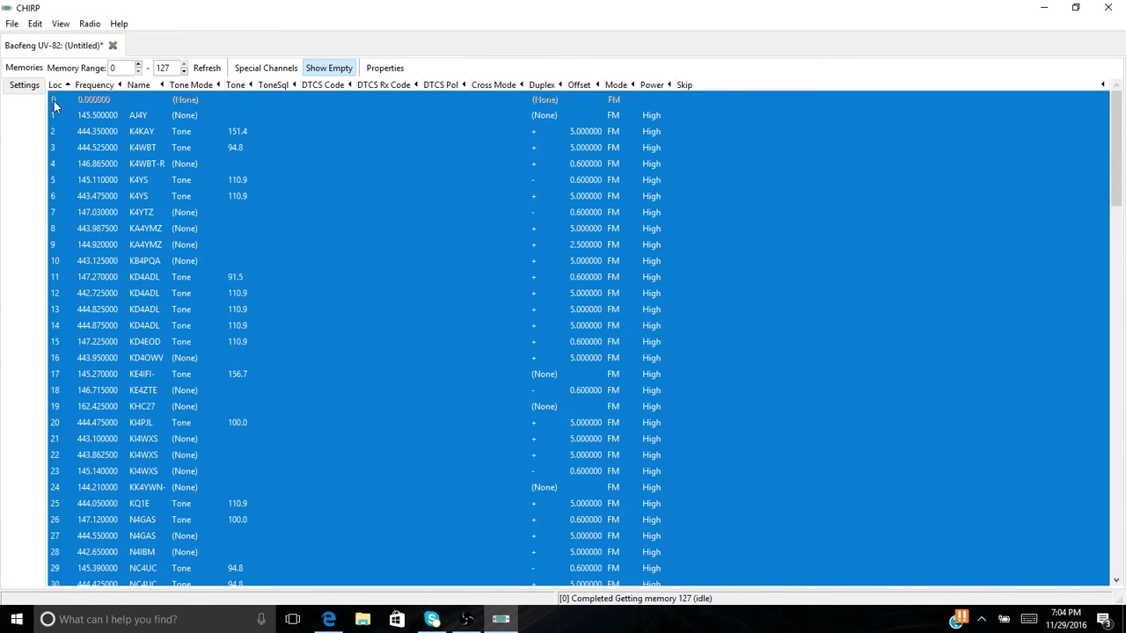
pyautogui.click(37, 26)
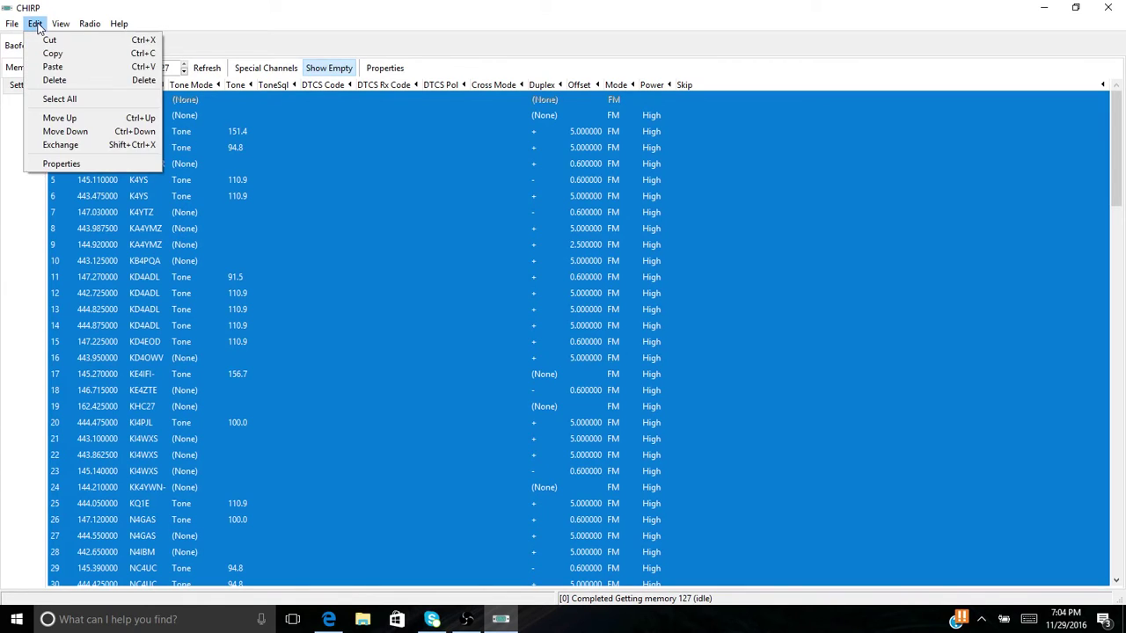
pyautogui.click(54, 80)
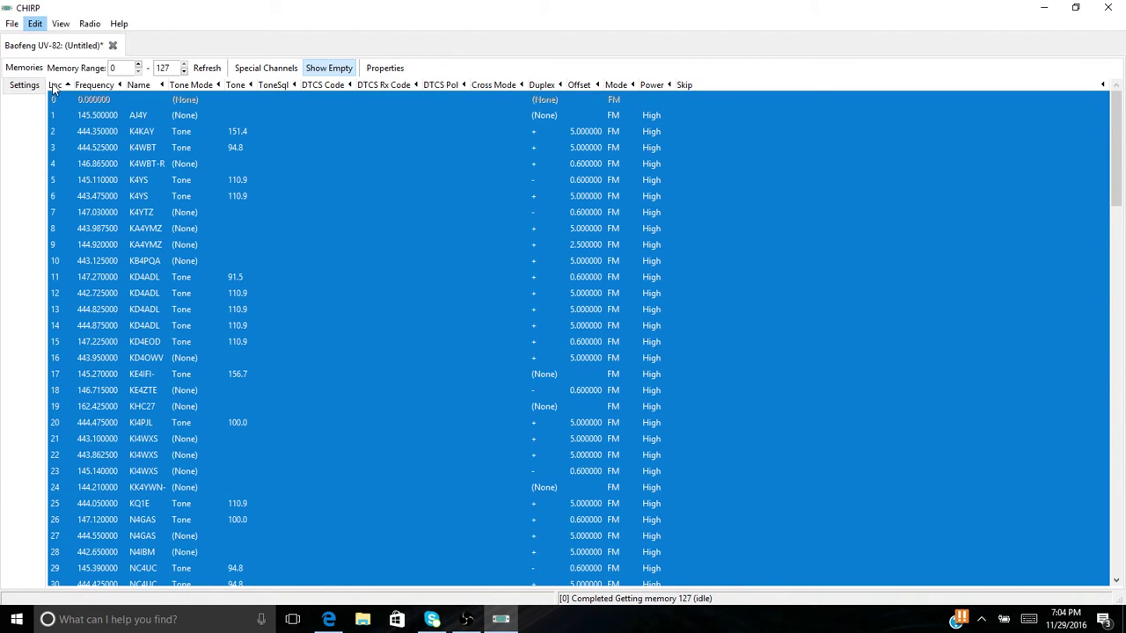
pyautogui.click(163, 193)
pyautogui.click(102, 99)
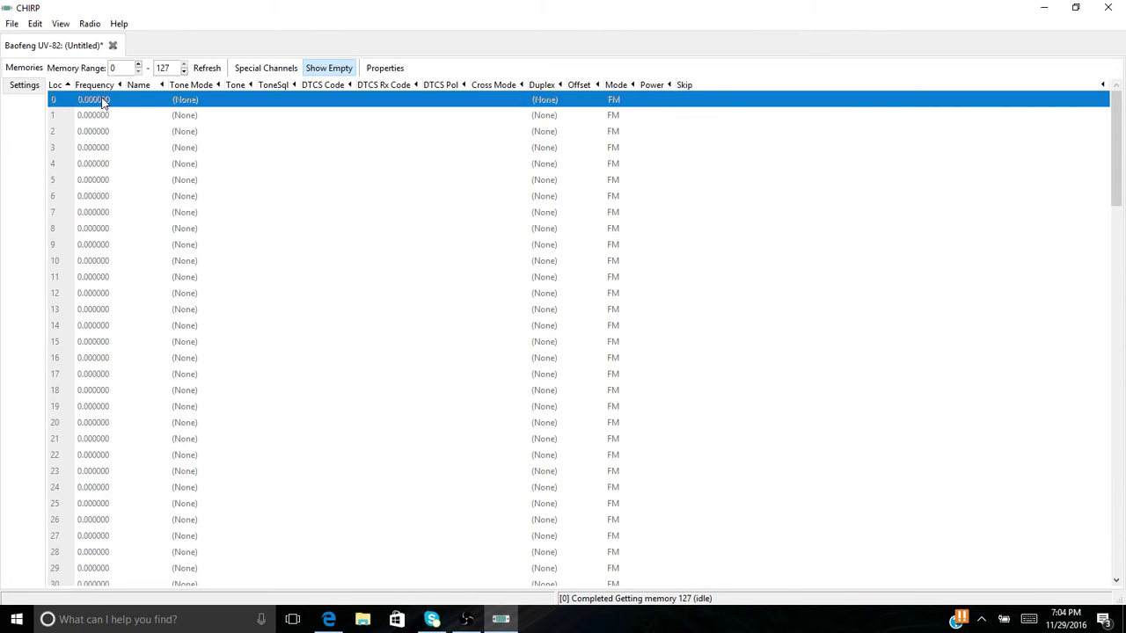
# - Import all the listed channels from the Charlotte Ham Freq CSV file on the Desktop into the UV-82 memory list
pyautogui.click(13, 24)
pyautogui.click(23, 121)
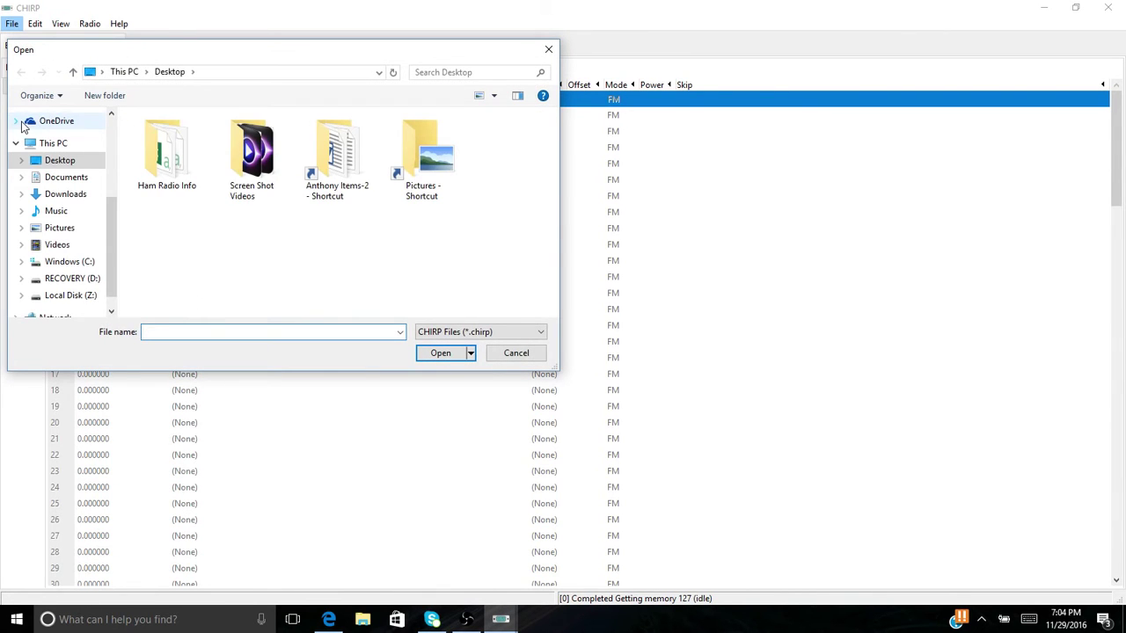
pyautogui.click(541, 336)
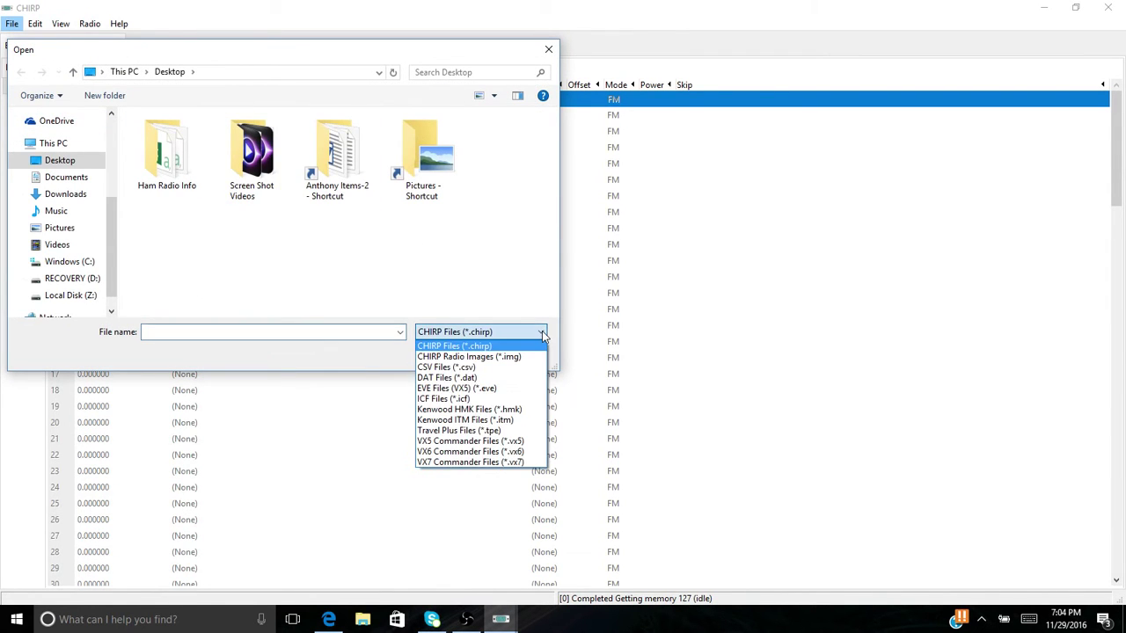
pyautogui.click(470, 368)
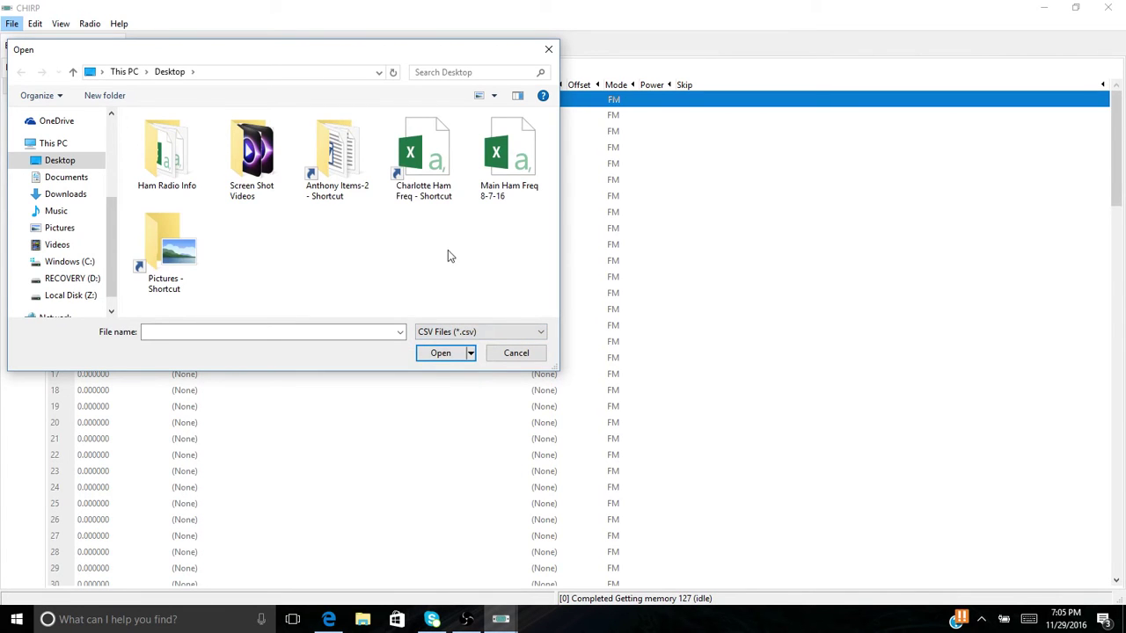
pyautogui.doubleClick(429, 172)
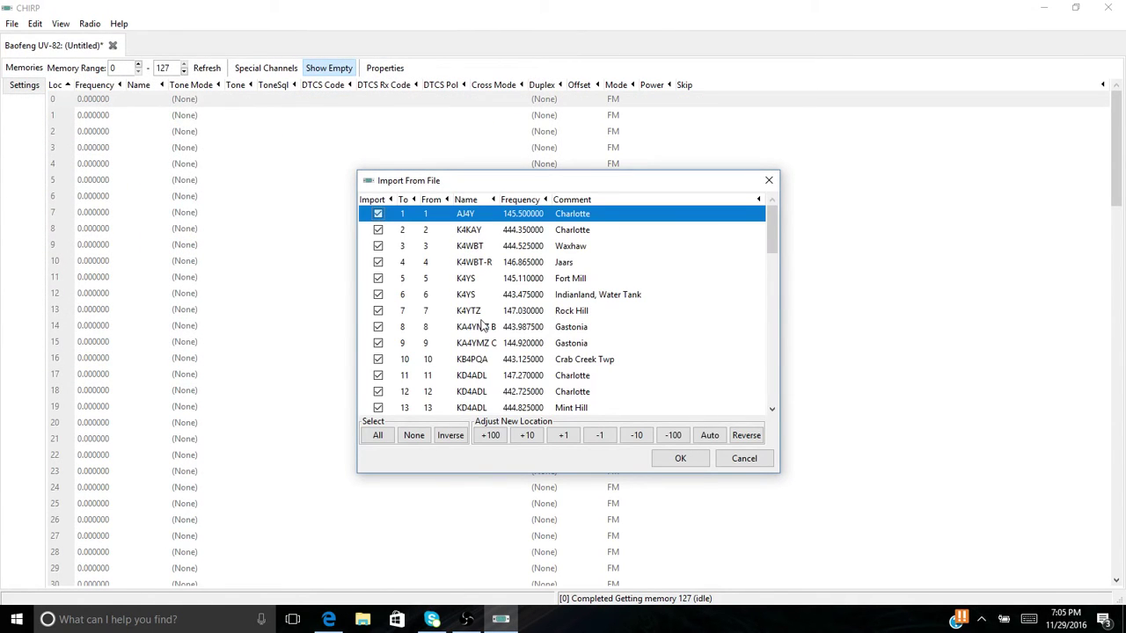
pyautogui.click(677, 460)
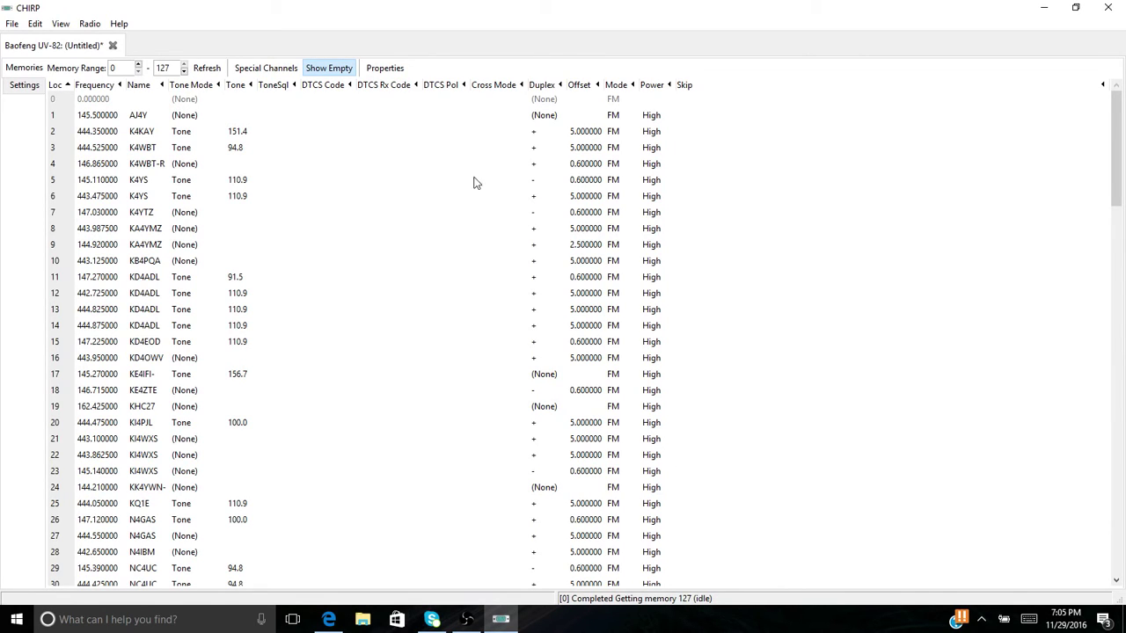
# - Upload the imported channels to the Baofeng UV-82 radio through port COM3, accepting the instructions and the experimental driver
pyautogui.click(87, 29)
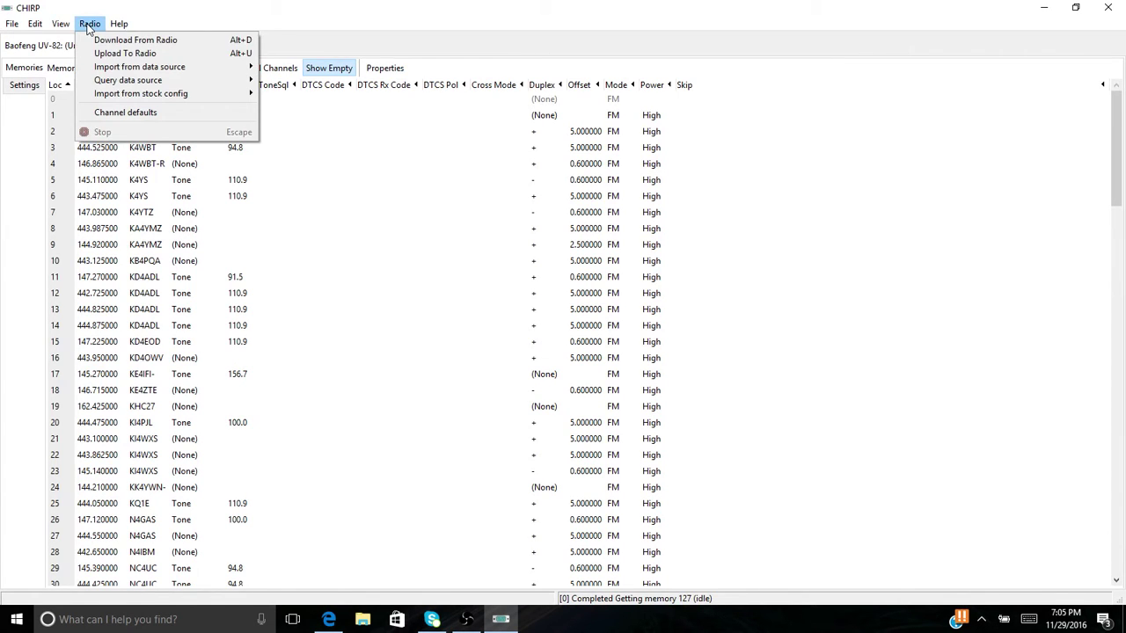
pyautogui.click(125, 53)
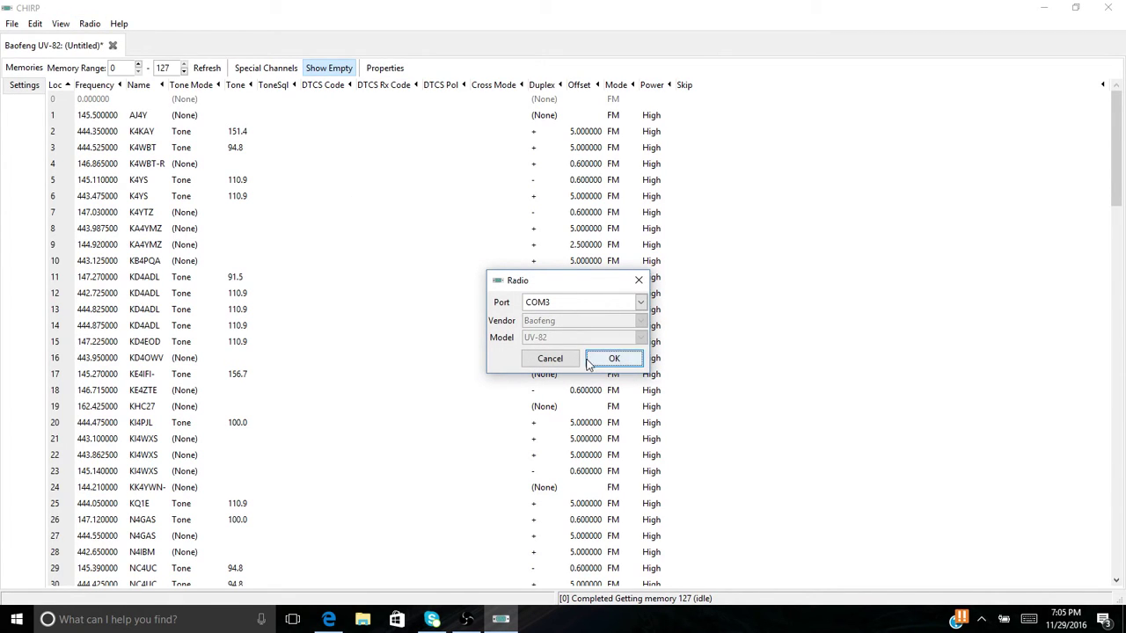
pyautogui.click(613, 358)
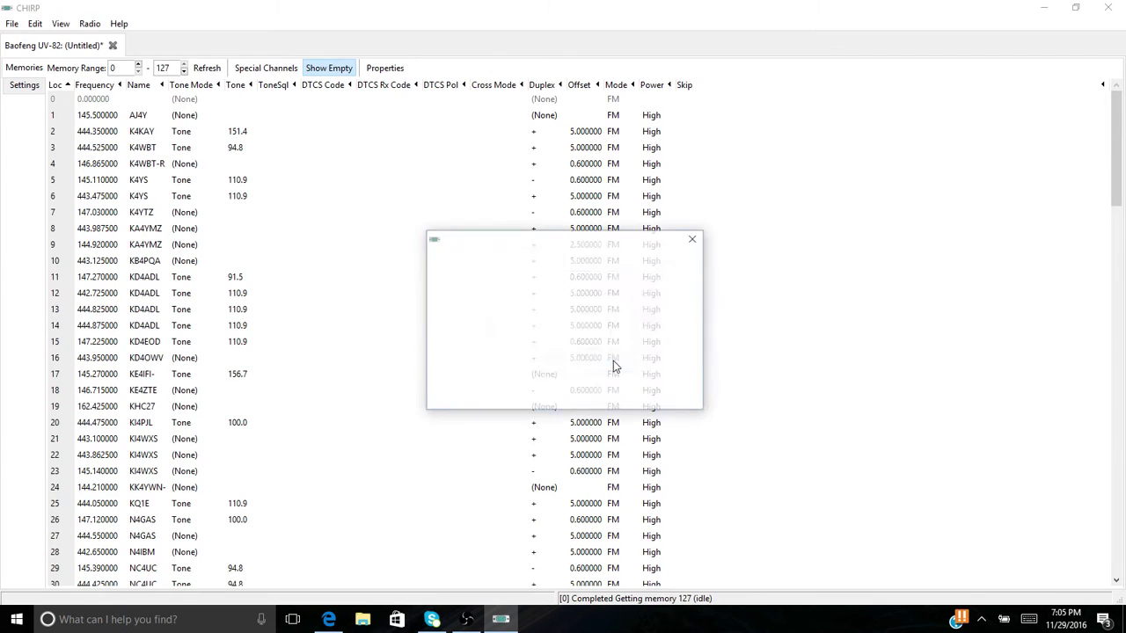
pyautogui.click(660, 392)
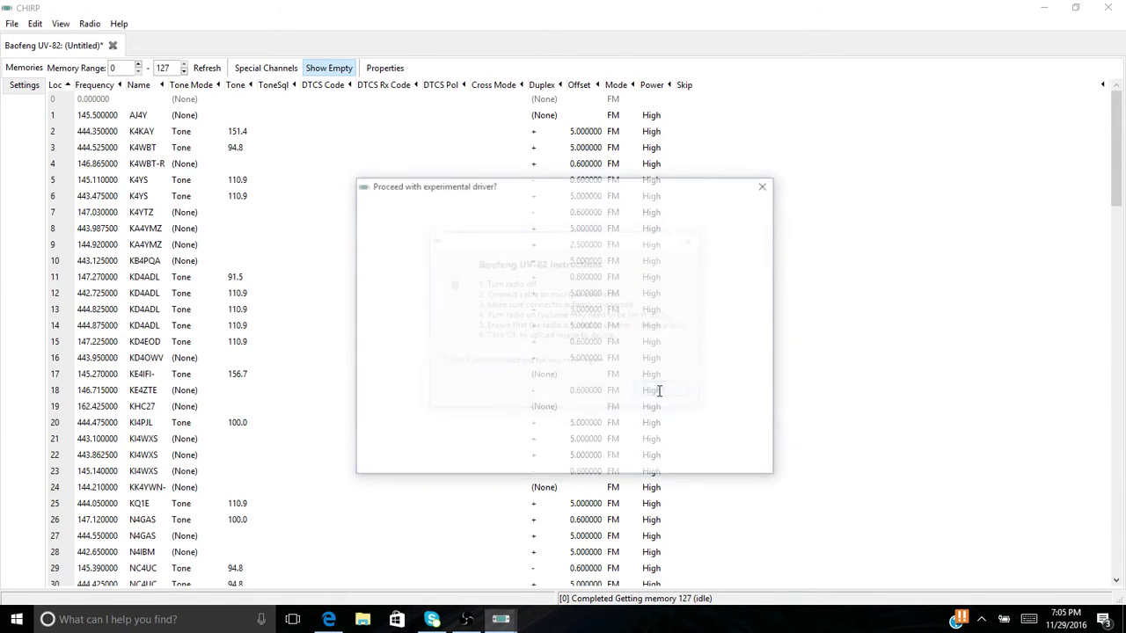
pyautogui.click(668, 458)
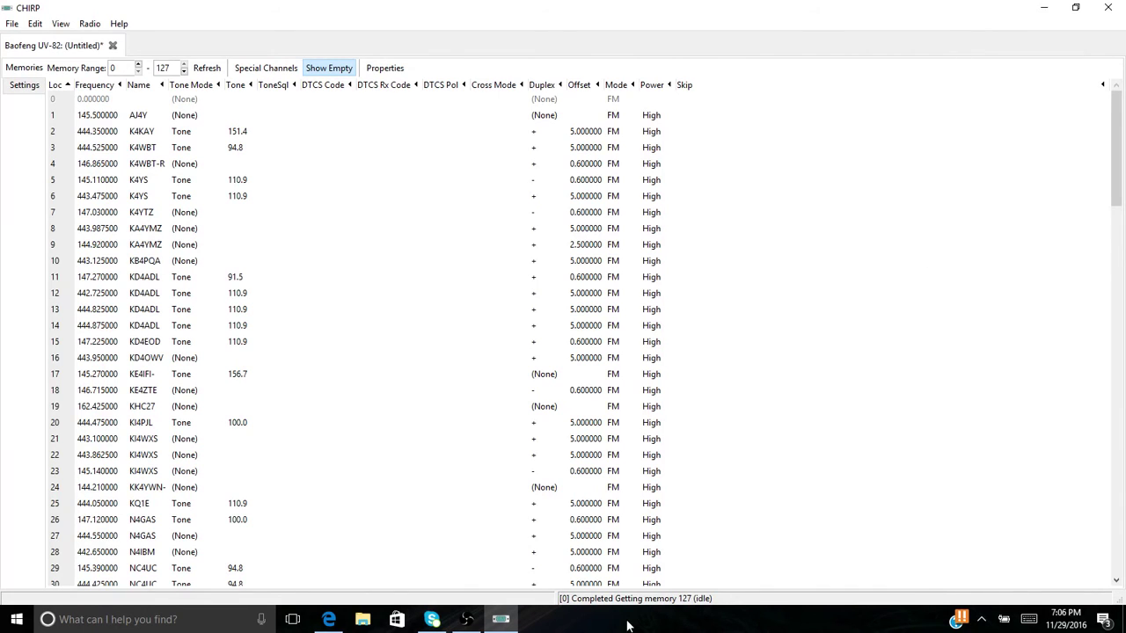
pyautogui.click(466, 621)
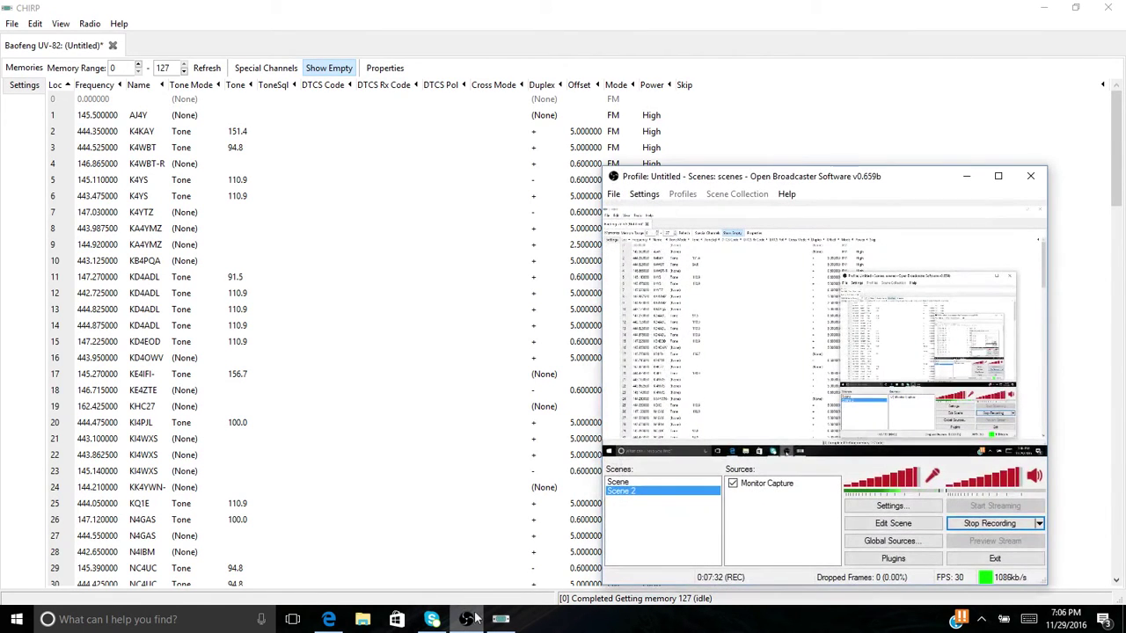